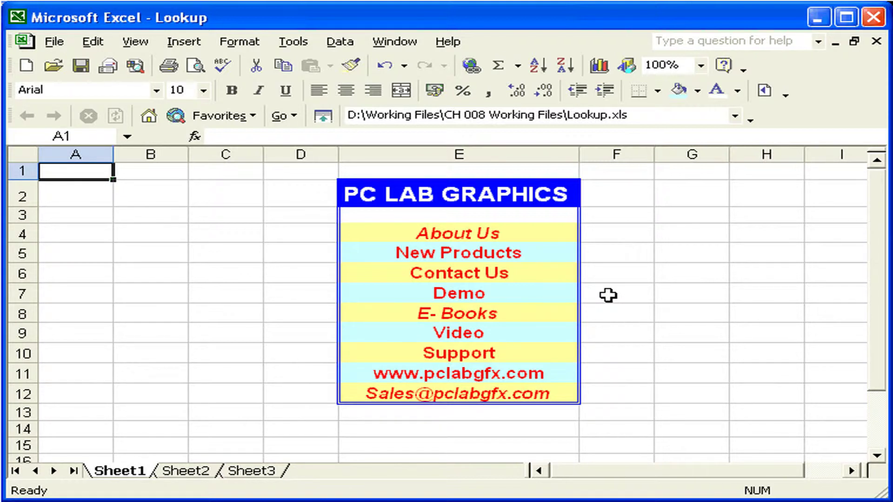
Start a hyperlink on cell E5 (New Products) to a new document named New Products.xls
{"action": "left_click", "coordinate": [440, 254]}
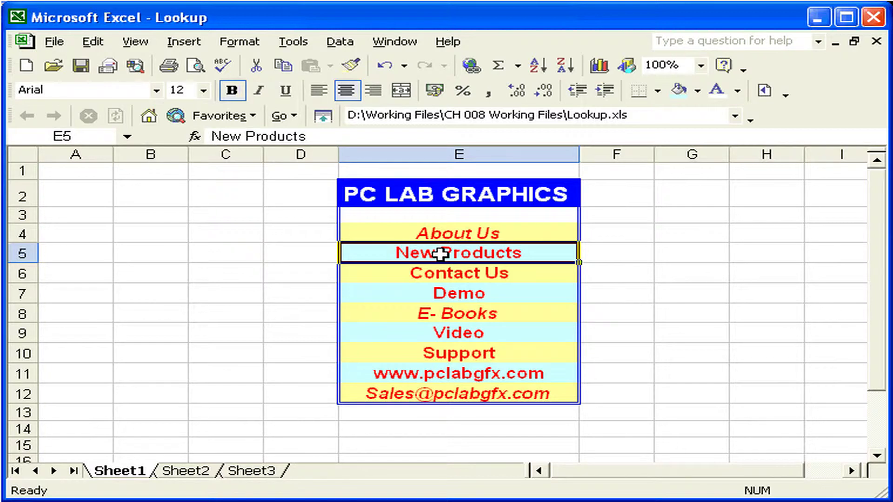
{"action": "left_click", "coordinate": [183, 41]}
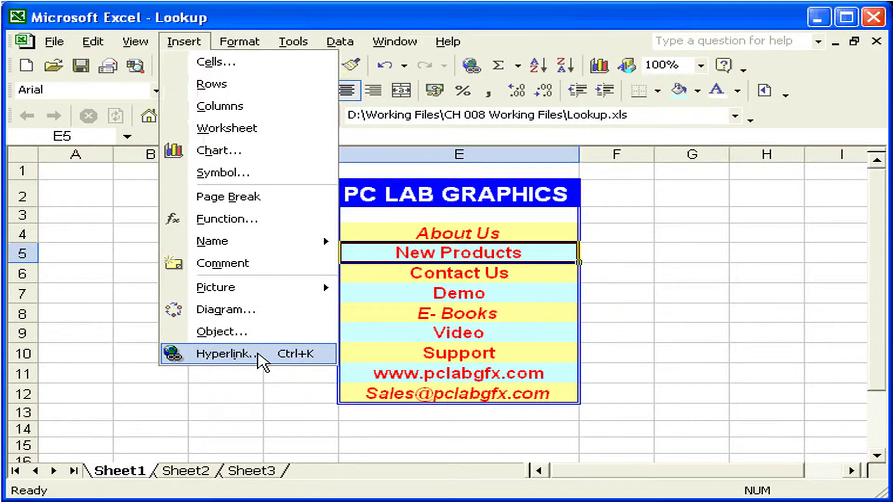
{"action": "left_click", "coordinate": [223, 354]}
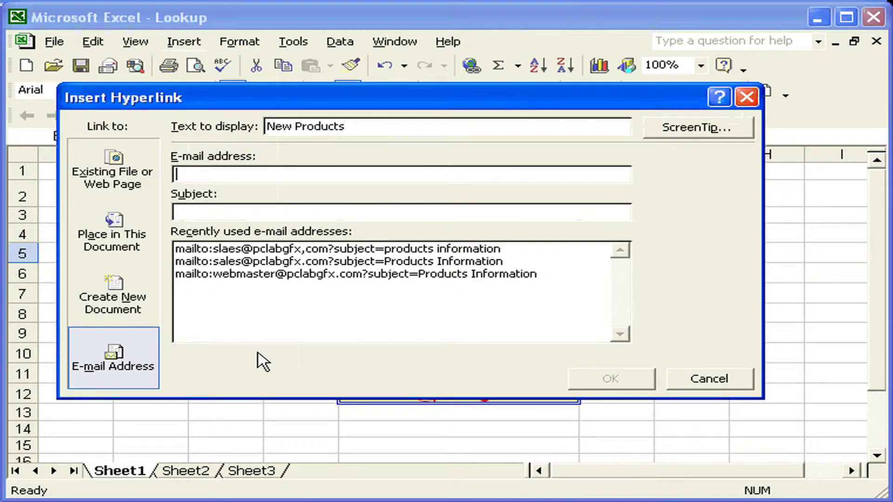
{"action": "left_click", "coordinate": [135, 293]}
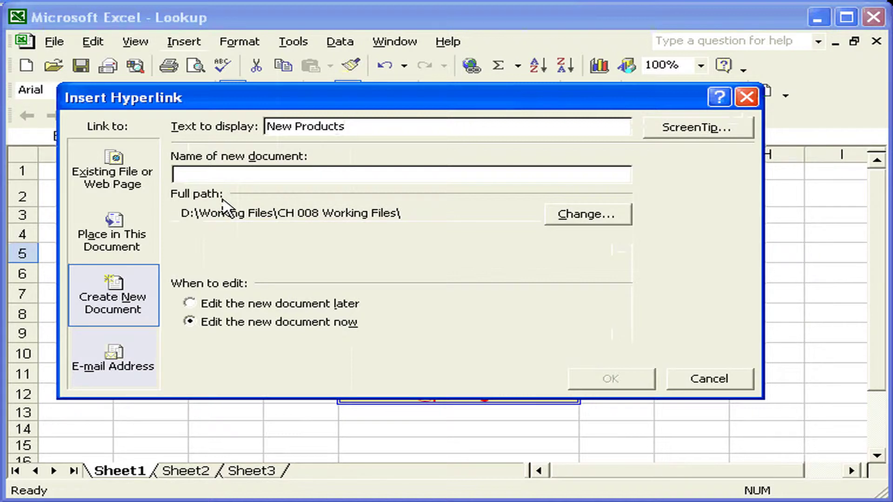
{"action": "type", "text": "New Products.xls"}
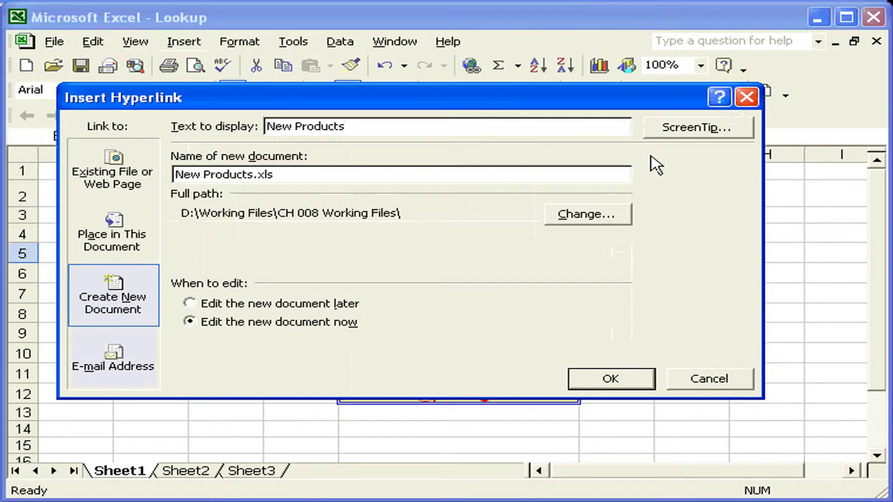
Set the link's ScreenTip text to 'learn more about new products'
{"action": "left_click", "coordinate": [670, 129]}
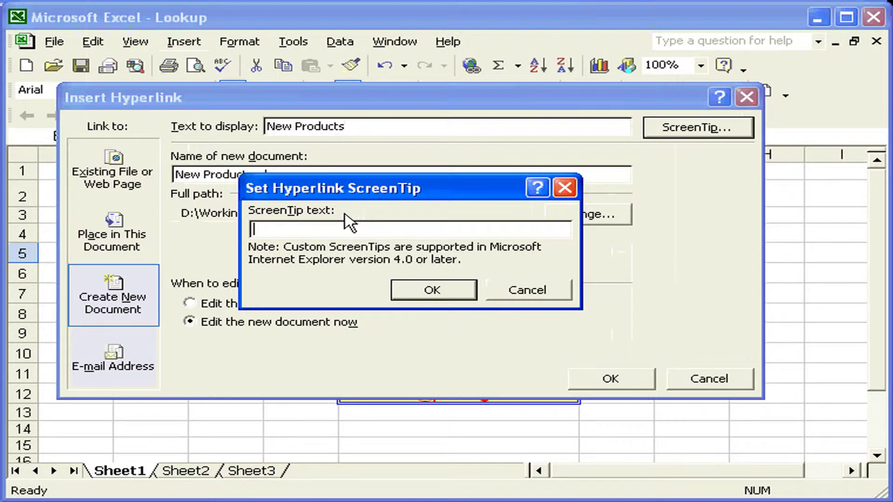
{"action": "type", "text": "lea"}
{"action": "type", "text": "rn more about new"}
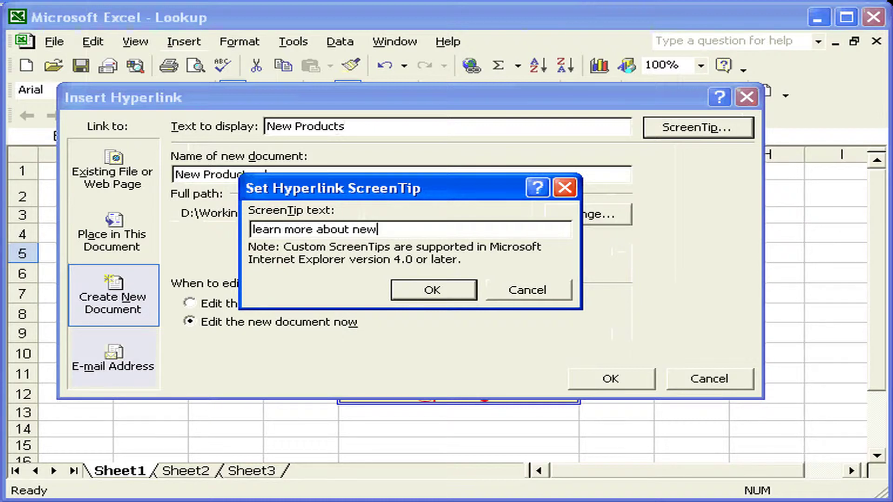
{"action": "type", "text": " produc"}
{"action": "type", "text": "ts"}
{"action": "left_click", "coordinate": [401, 292]}
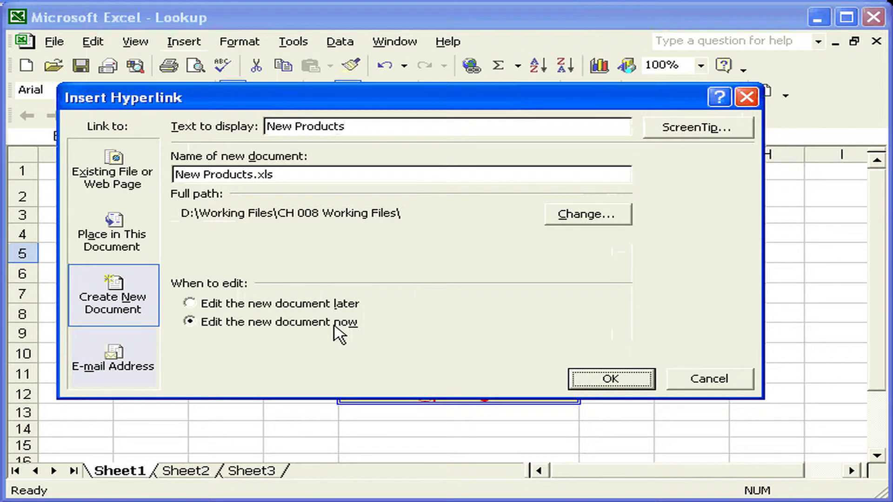
Create the link with 'Edit the new document later', then close the blank New Products workbook
{"action": "left_click", "coordinate": [231, 307]}
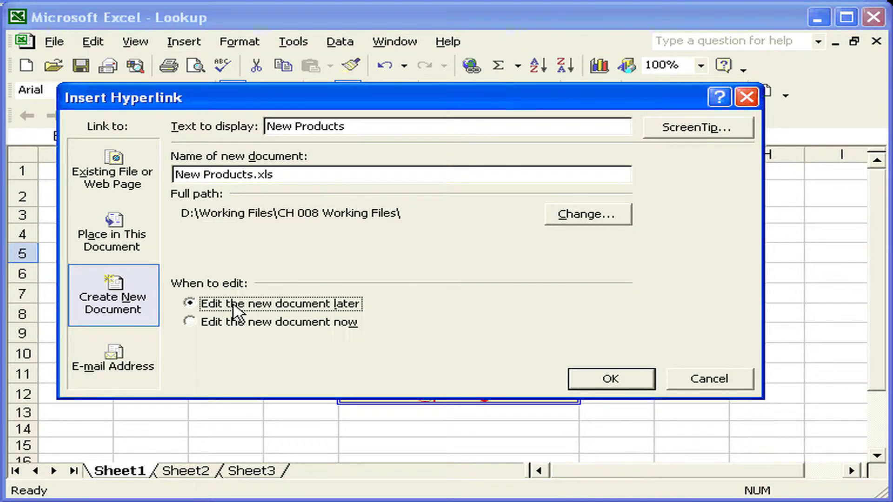
{"action": "key", "text": "Return"}
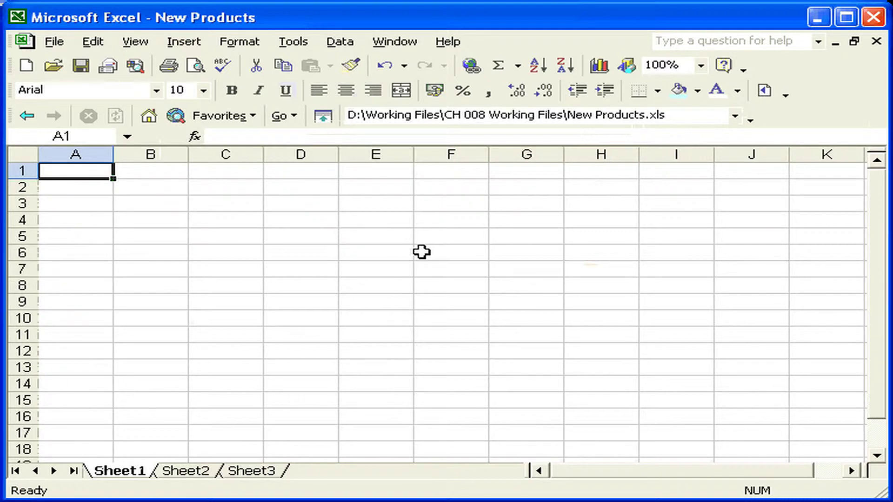
{"action": "left_click", "coordinate": [873, 46]}
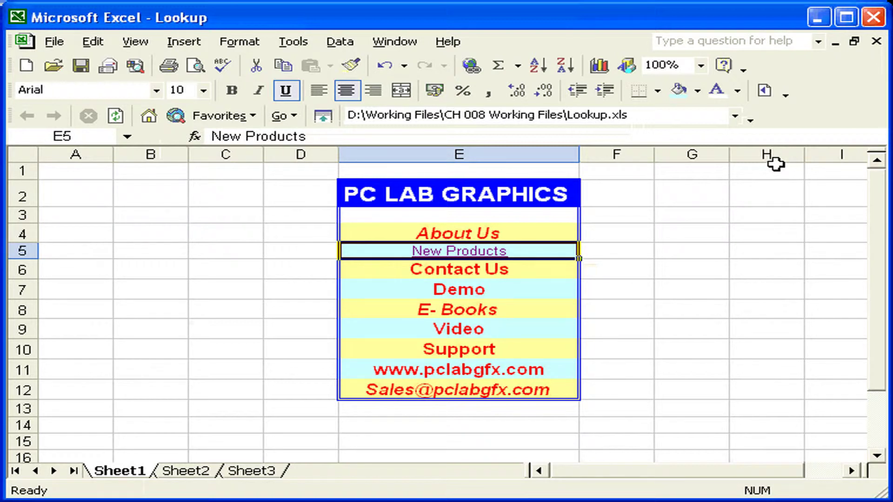
Link cell E8 (E- Books) to the existing E- Books.xls workbook, then switch back to Lookup
{"action": "key", "text": "Down"}
{"action": "key", "text": "Down"}
{"action": "key", "text": "Down"}
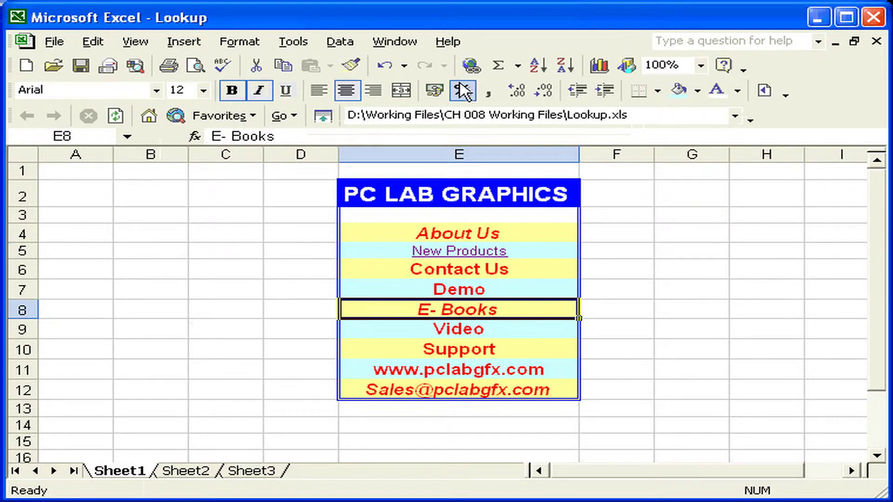
{"action": "left_click", "coordinate": [470, 66]}
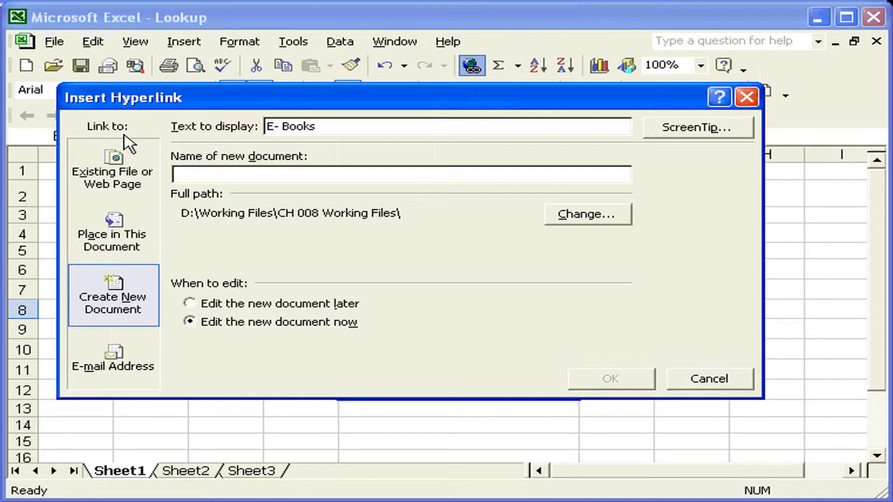
{"action": "left_click", "coordinate": [126, 142]}
{"action": "left_click", "coordinate": [302, 185]}
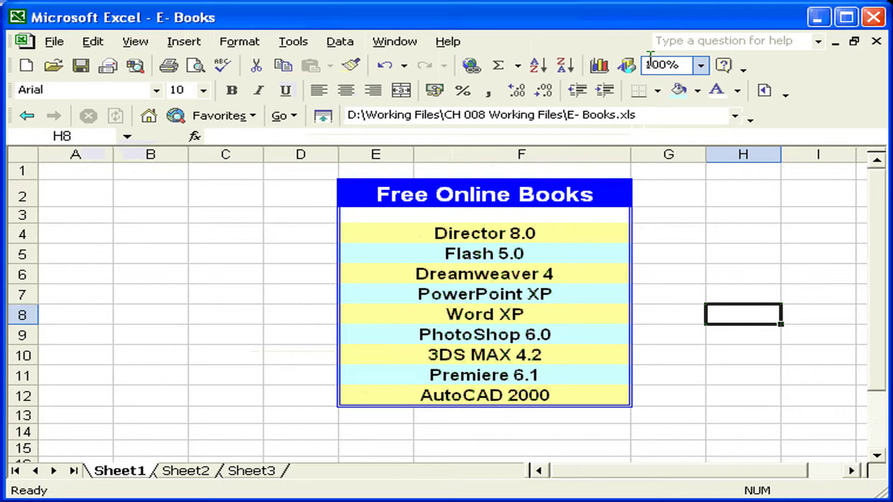
{"action": "key", "text": "ctrl+F6"}
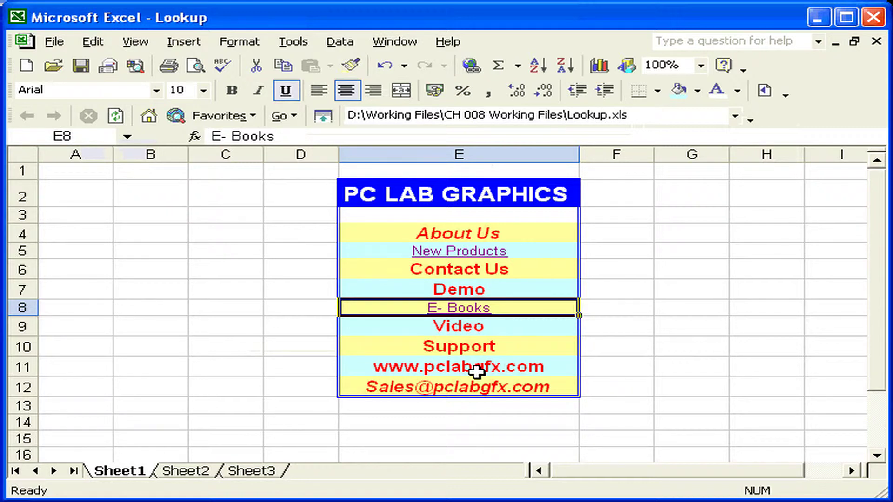
{"action": "left_click", "coordinate": [476, 371]}
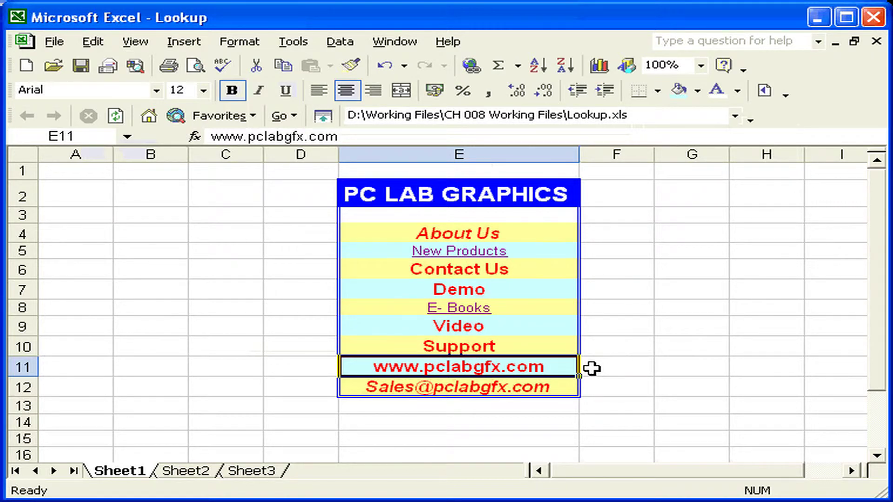
{"action": "key", "text": "ctrl+k"}
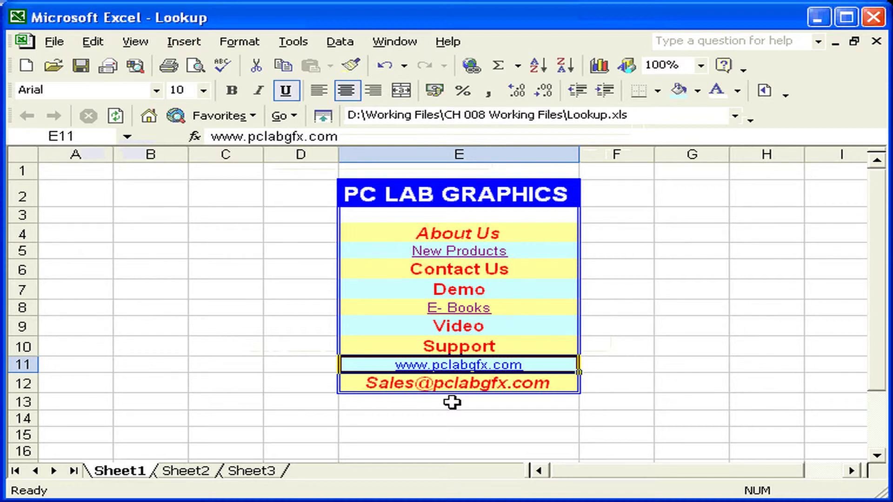
{"action": "left_click", "coordinate": [460, 384]}
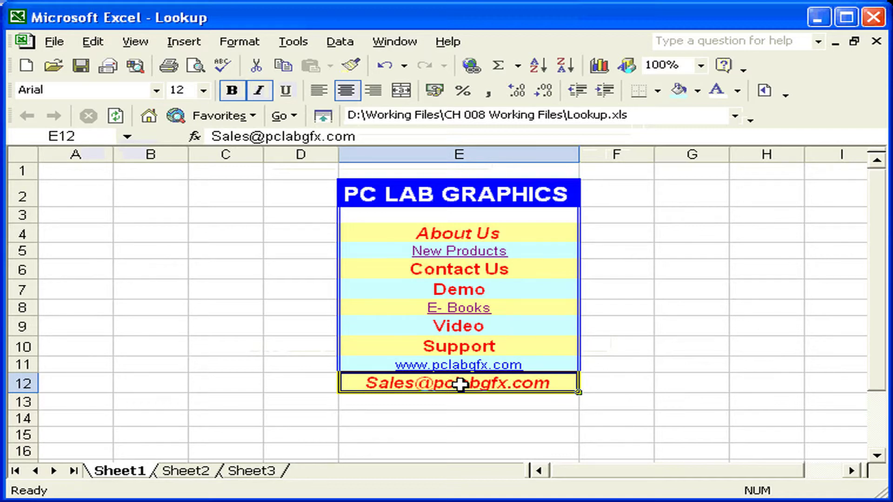
Make E12 an e-mail link to the company address with subject 'products information', then test it
{"action": "key", "text": "ctrl+k"}
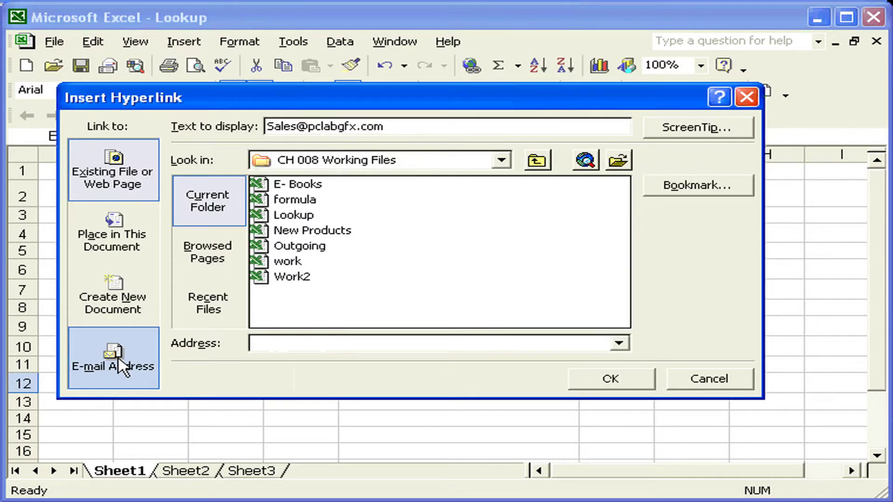
{"action": "left_click", "coordinate": [122, 367]}
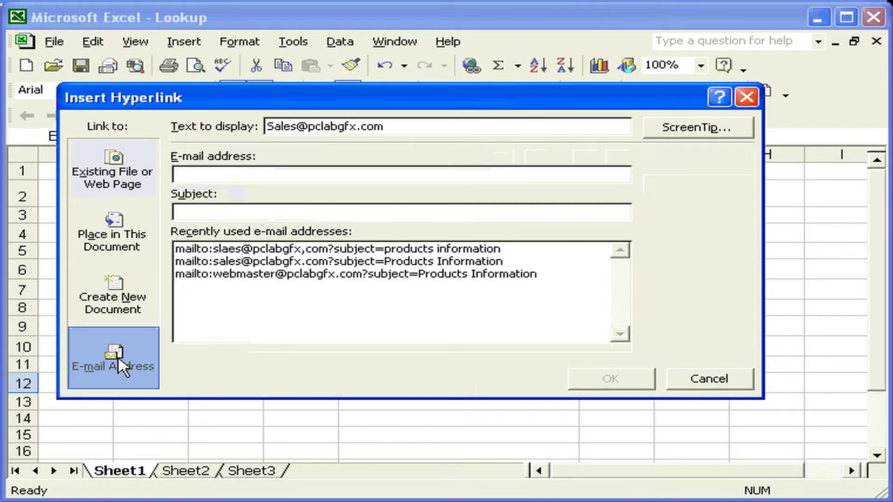
{"action": "left_click", "coordinate": [258, 174]}
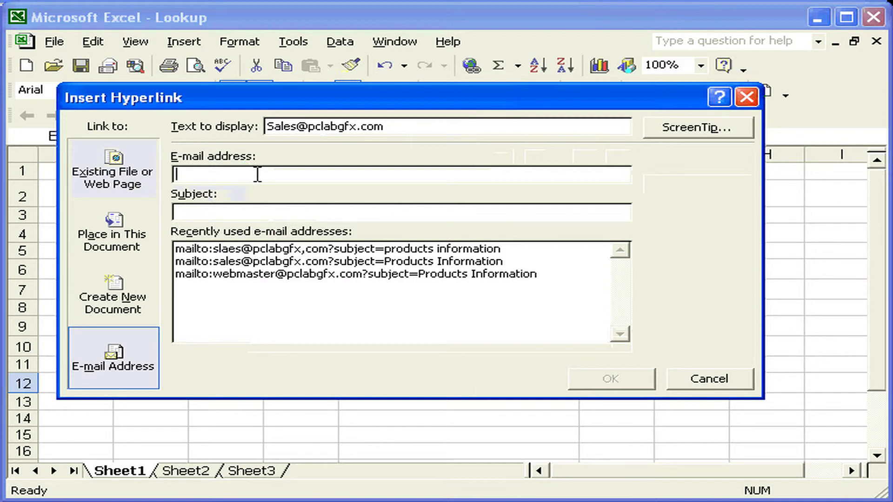
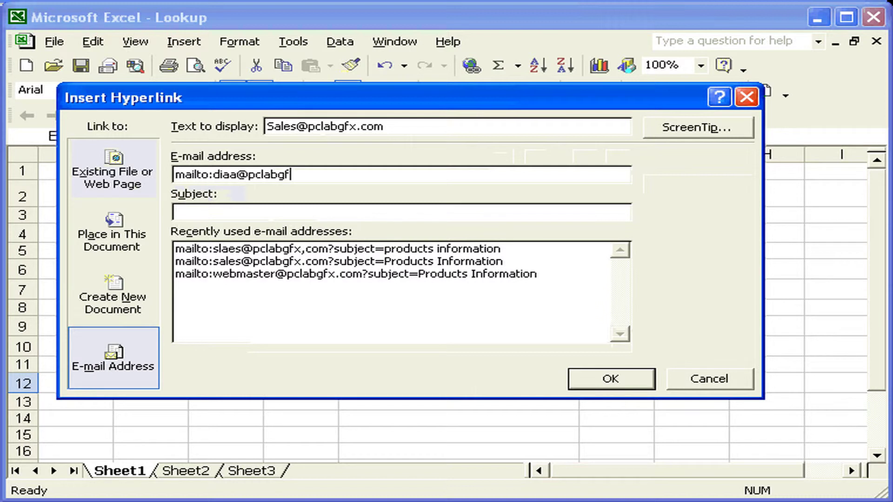
{"action": "key", "text": "Tab"}
{"action": "type", "text": "product"}
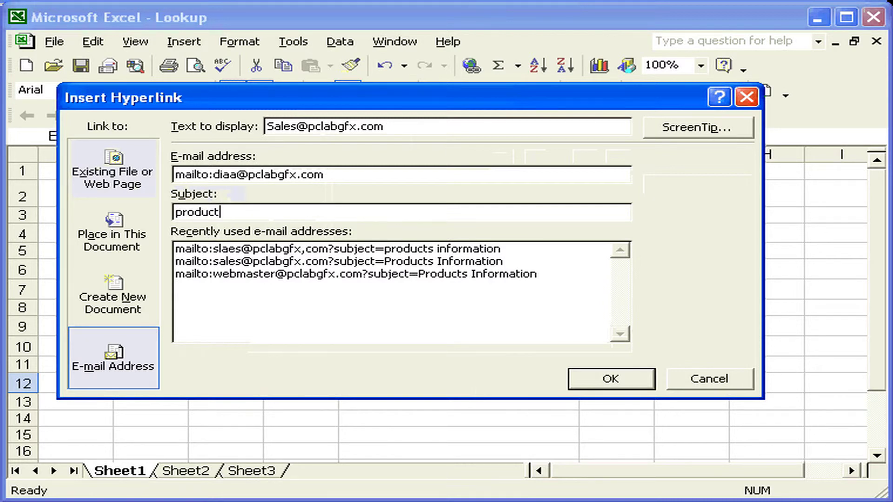
{"action": "type", "text": "s information"}
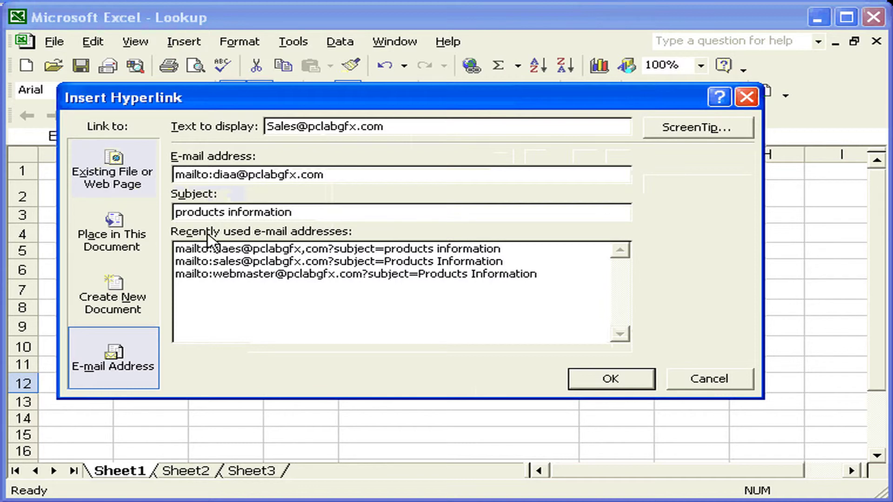
{"action": "left_click", "coordinate": [604, 380]}
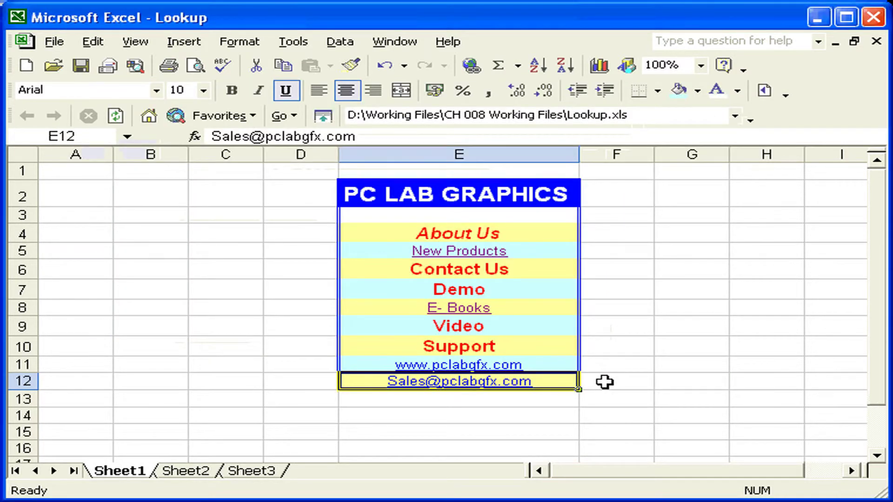
{"action": "left_click", "coordinate": [472, 388]}
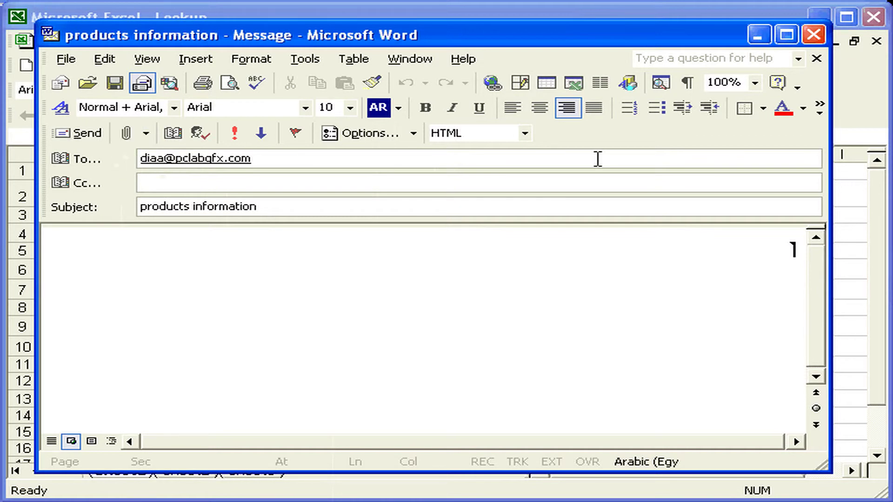
Close the Word test message, discarding it without saving
{"action": "key", "text": "alt+F4"}
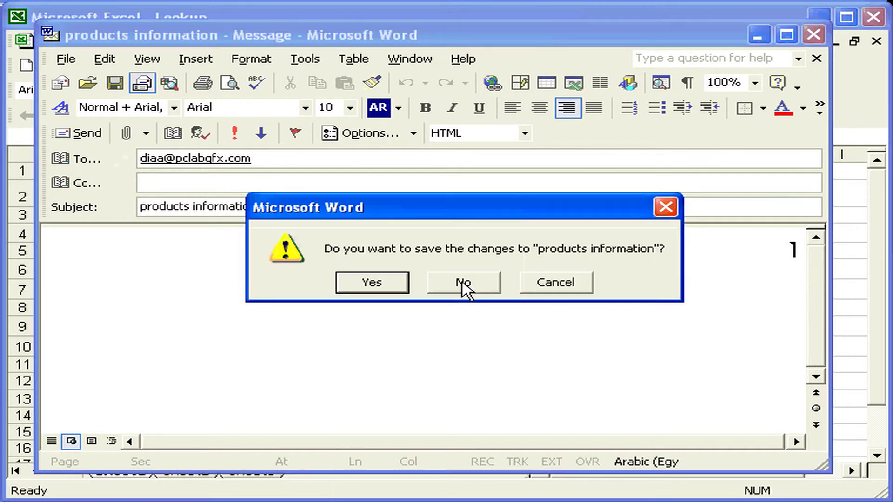
{"action": "left_click", "coordinate": [463, 283]}
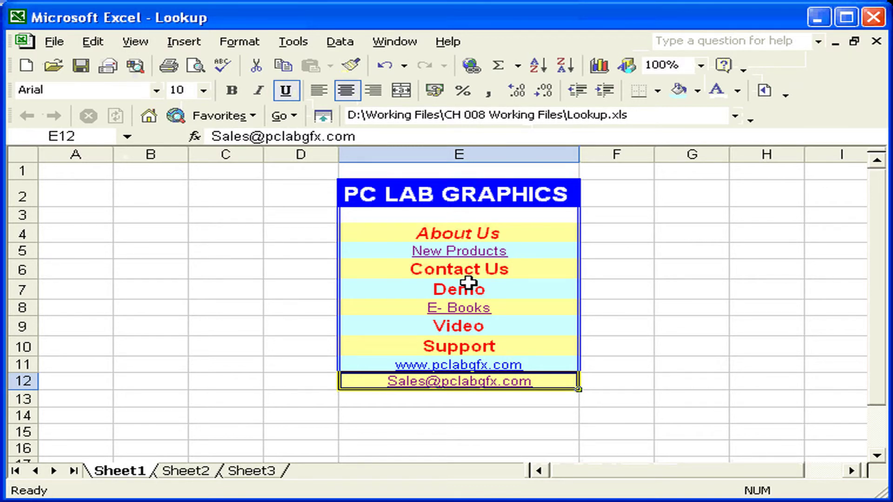
Edit the E8 E- Books hyperlink so it points to Work2.xls
{"action": "right_click", "coordinate": [468, 307]}
{"action": "left_click", "coordinate": [538, 253]}
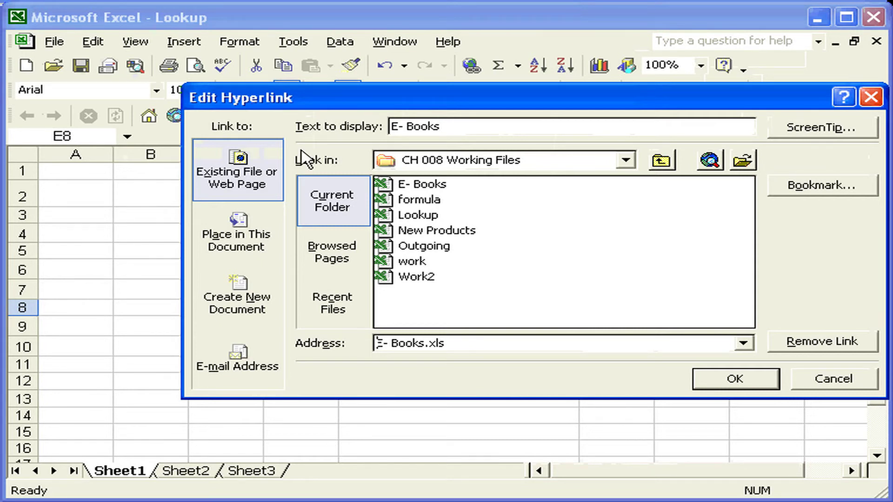
{"action": "left_click", "coordinate": [416, 277]}
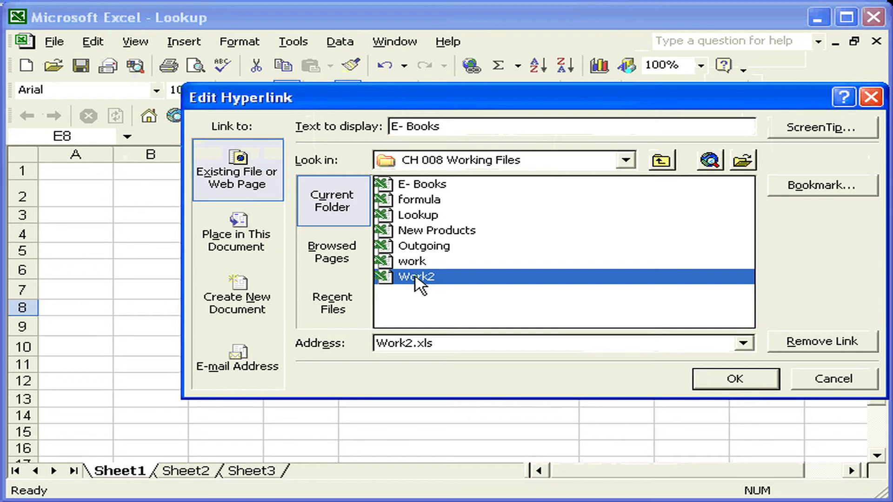
{"action": "left_click", "coordinate": [736, 379]}
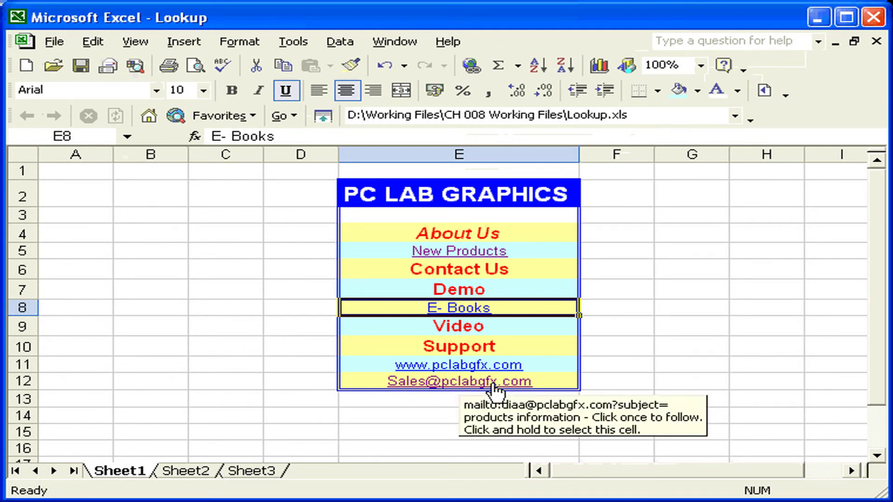
Remove the hyperlink from the sales e-mail address in cell E12
{"action": "right_click", "coordinate": [426, 389]}
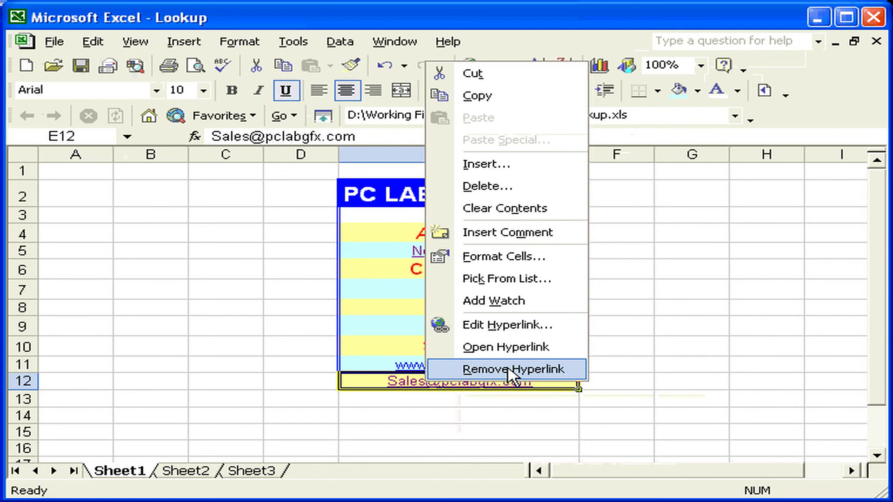
{"action": "left_click", "coordinate": [512, 371]}
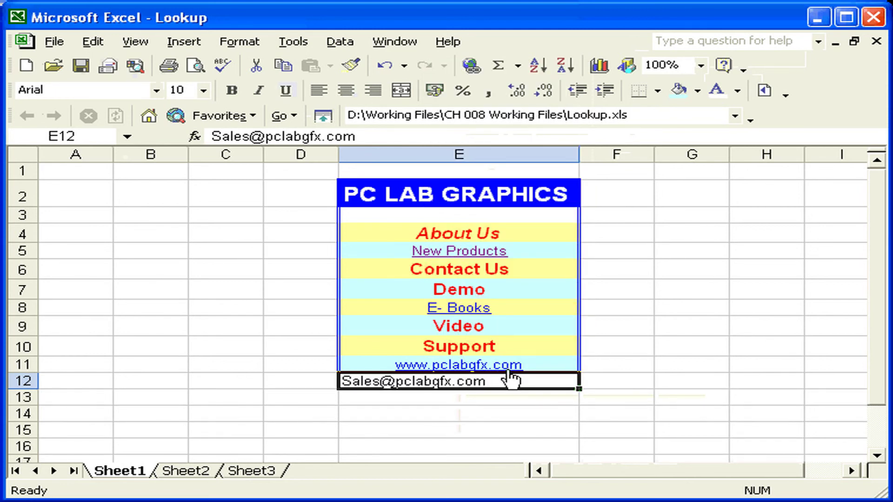